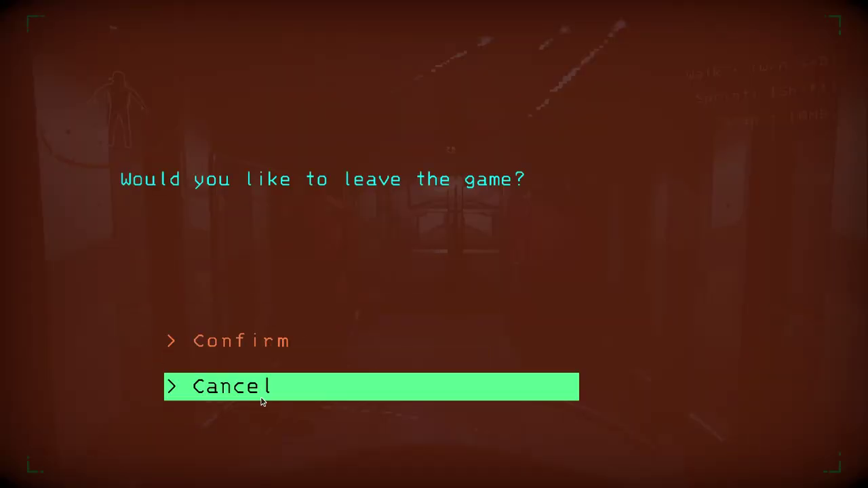
pyautogui.click(262, 398)
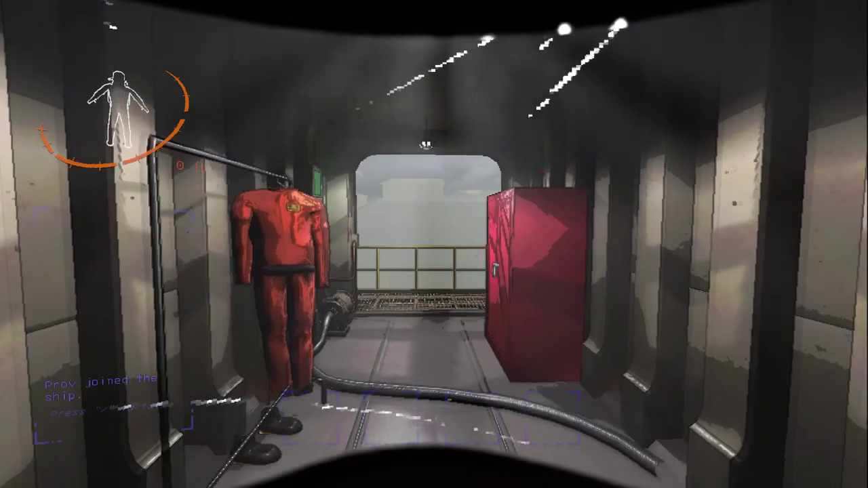
pyautogui.press('w')
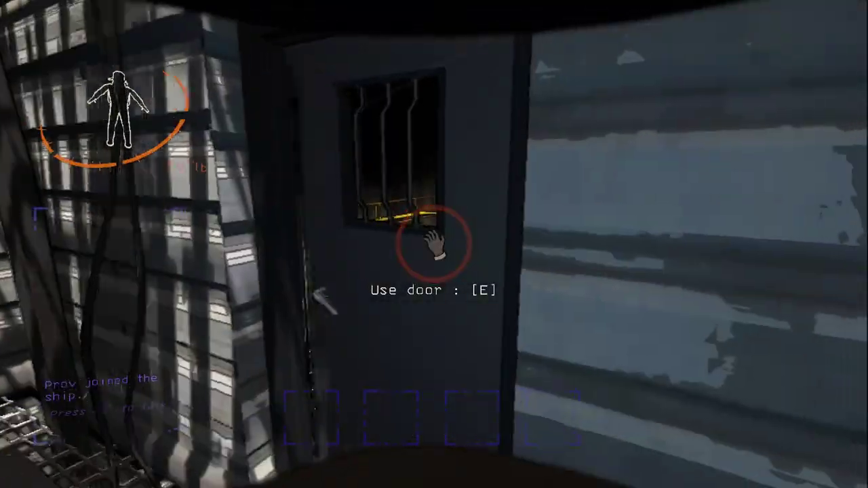
pyautogui.press('e')
pyautogui.press('w')
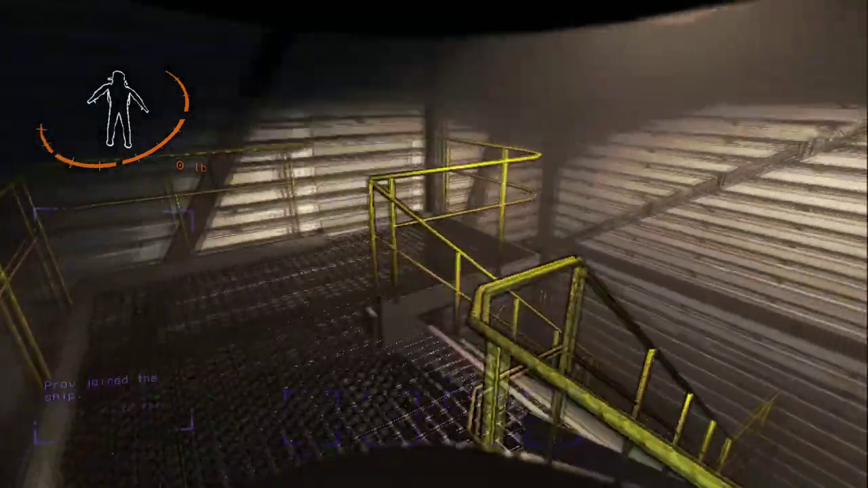
pyautogui.press('w')
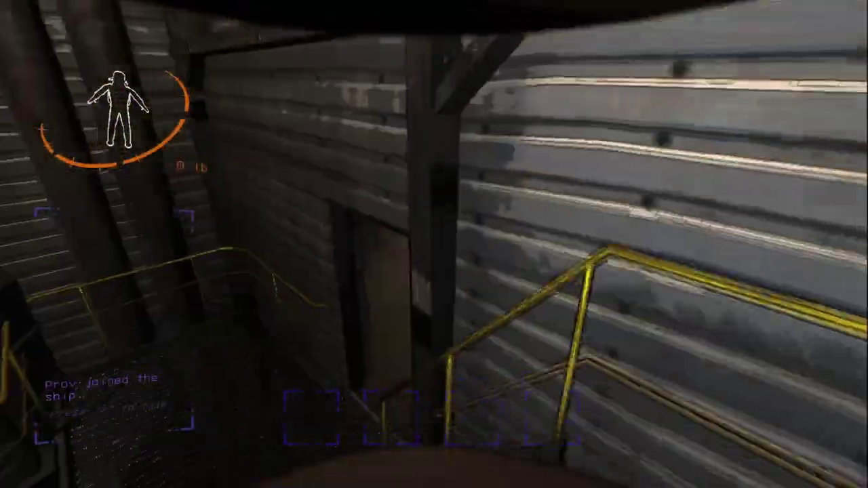
pyautogui.press('e')
pyautogui.press('w')
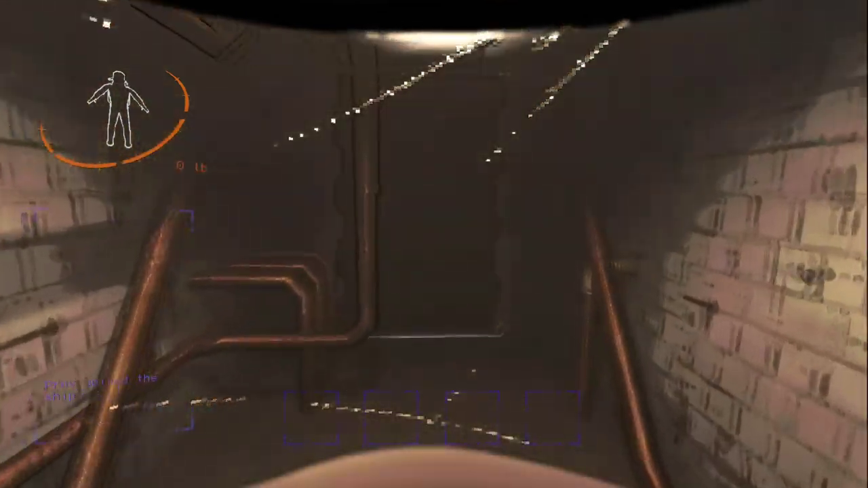
pyautogui.press('w')
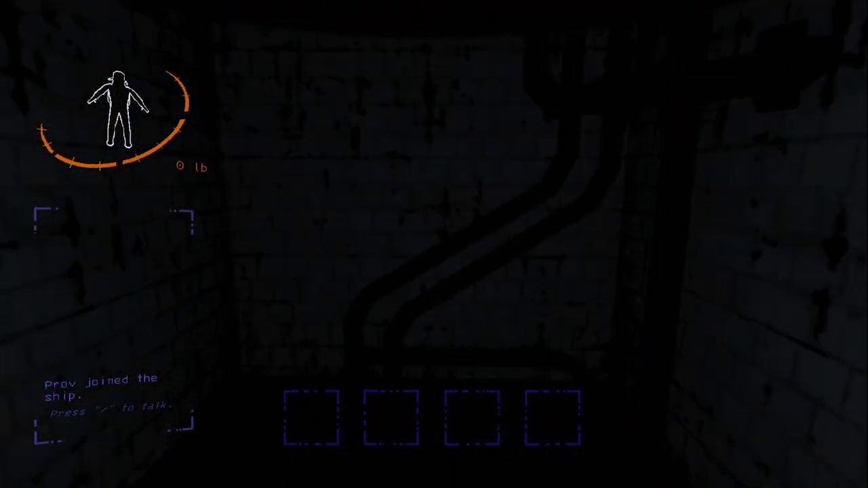
pyautogui.press('w')
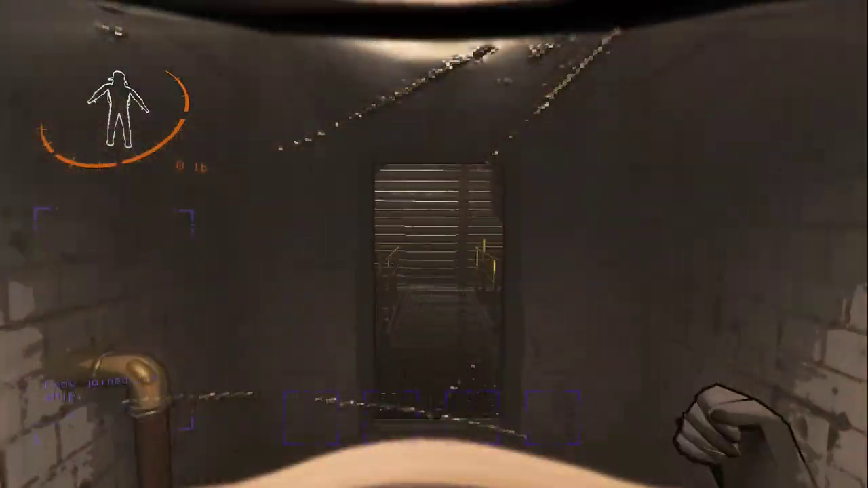
pyautogui.scroll(1, 434, 244)
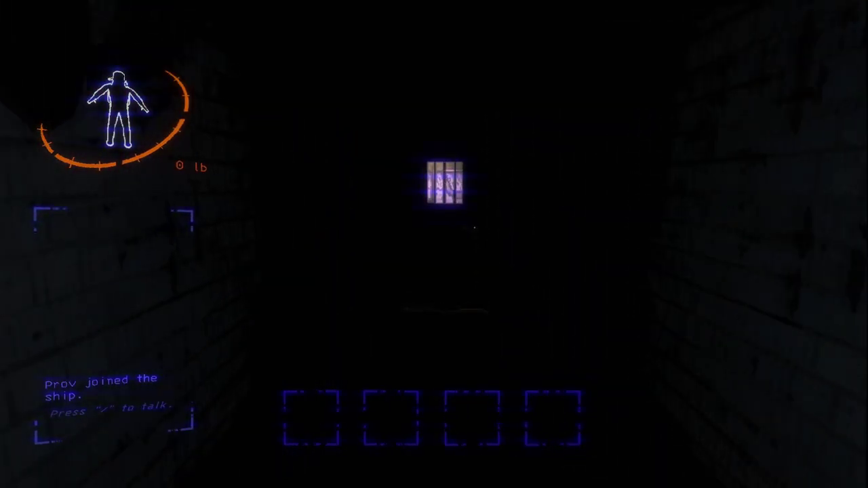
pyautogui.press('w')
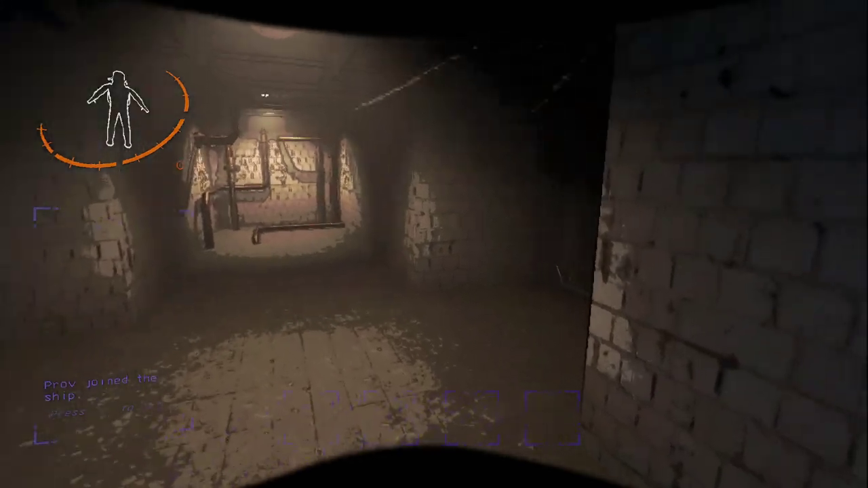
pyautogui.press('w')
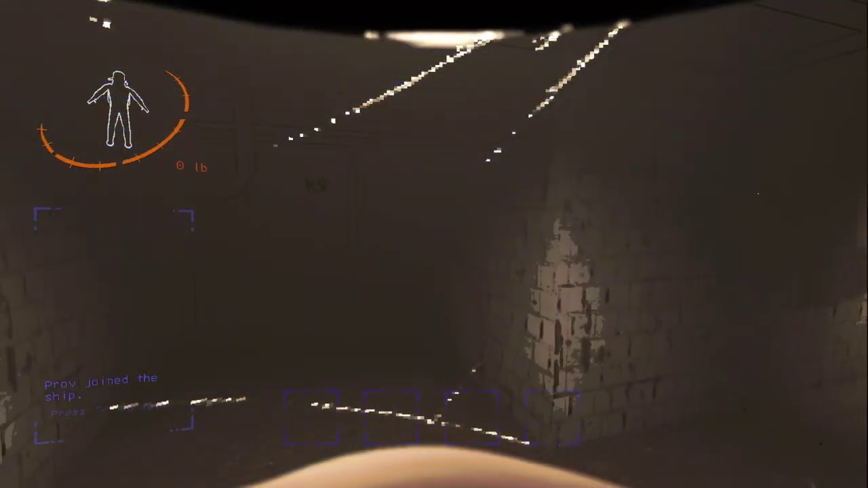
pyautogui.press('w')
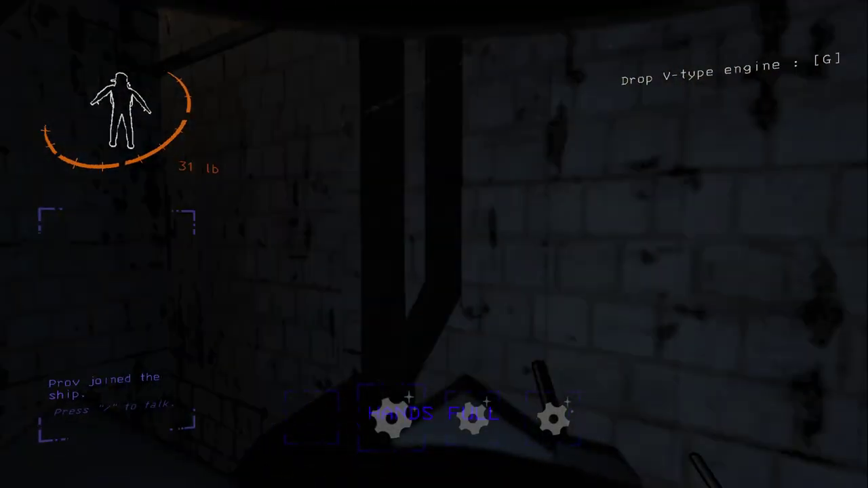
pyautogui.press('w')
pyautogui.press('w')
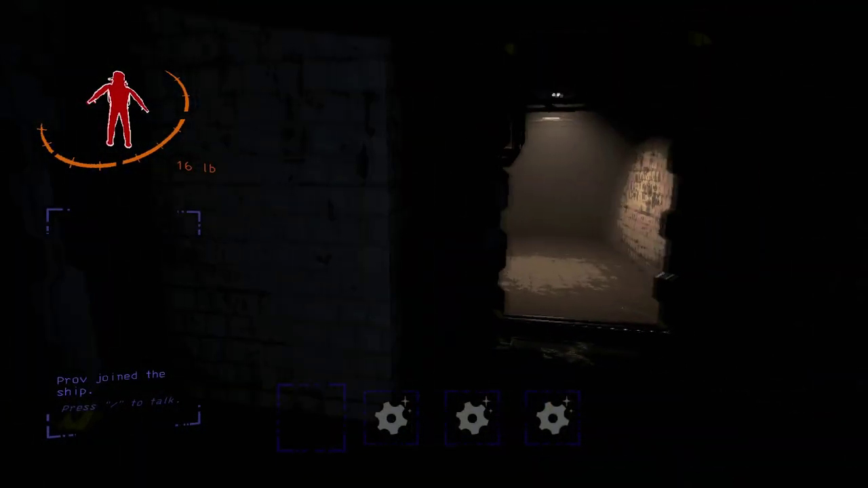
pyautogui.moveTo(434, 245); pyautogui.dragTo(271, 244)
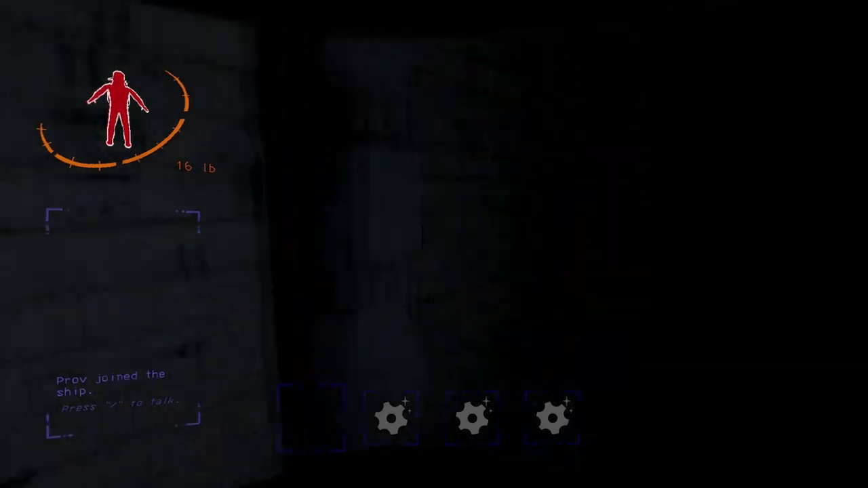
pyautogui.press('w')
pyautogui.press('e')
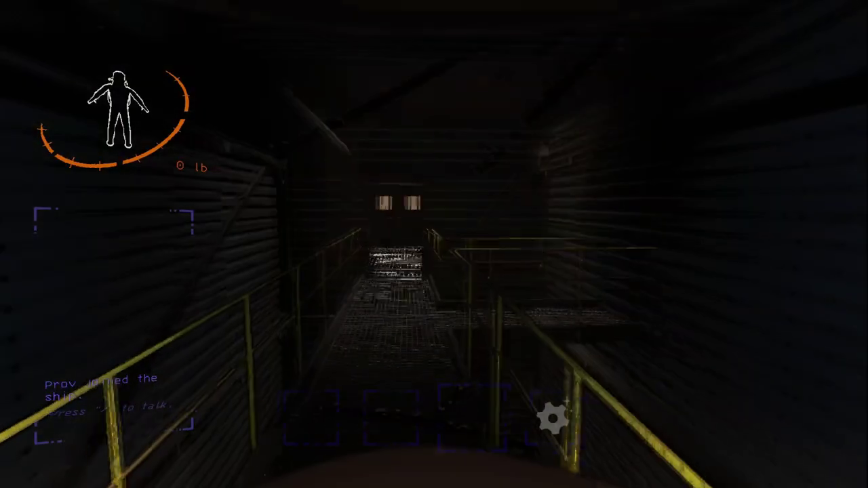
pyautogui.press('w')
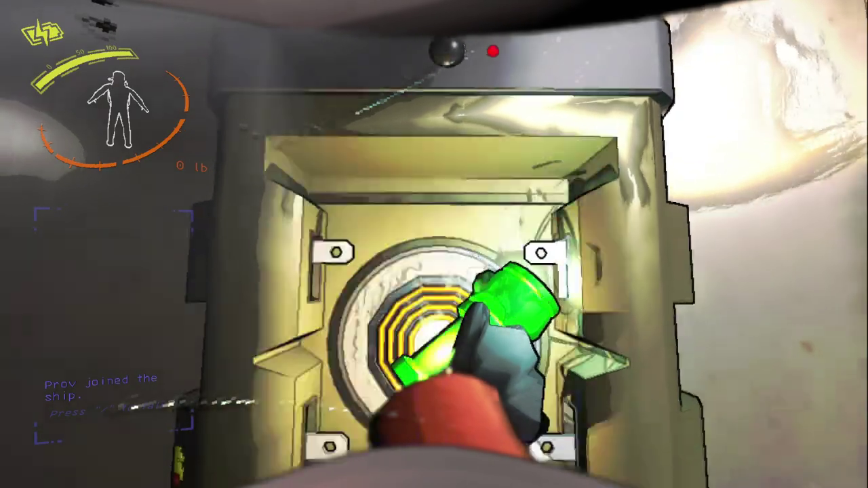
pyautogui.press('w')
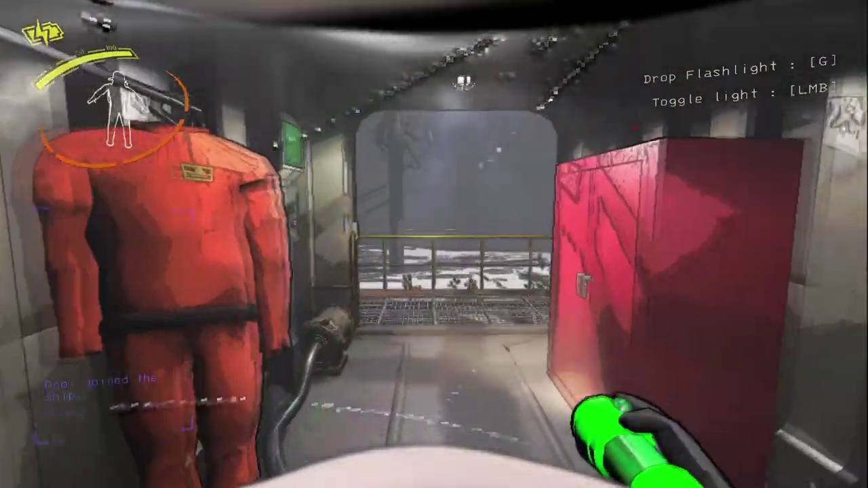